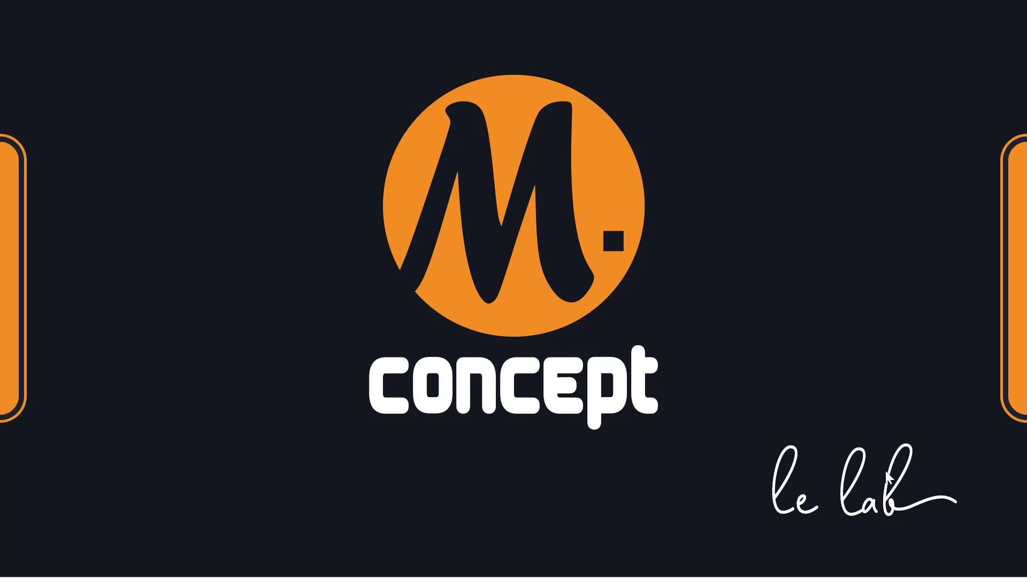
- Open the pirate skull compass PNG in LightBurn, with the file filter set to all supported types
click(639, 567)
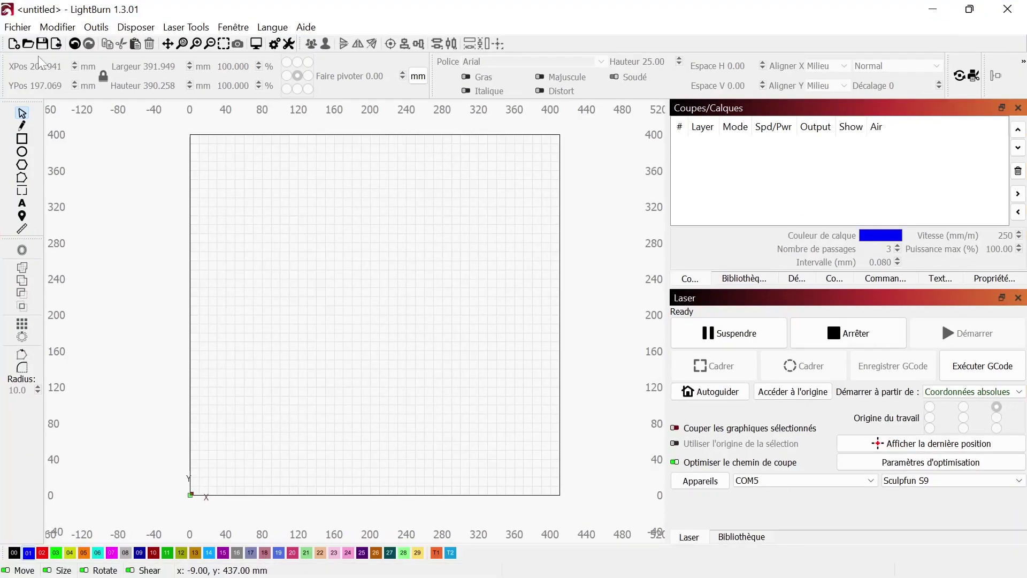
click(17, 27)
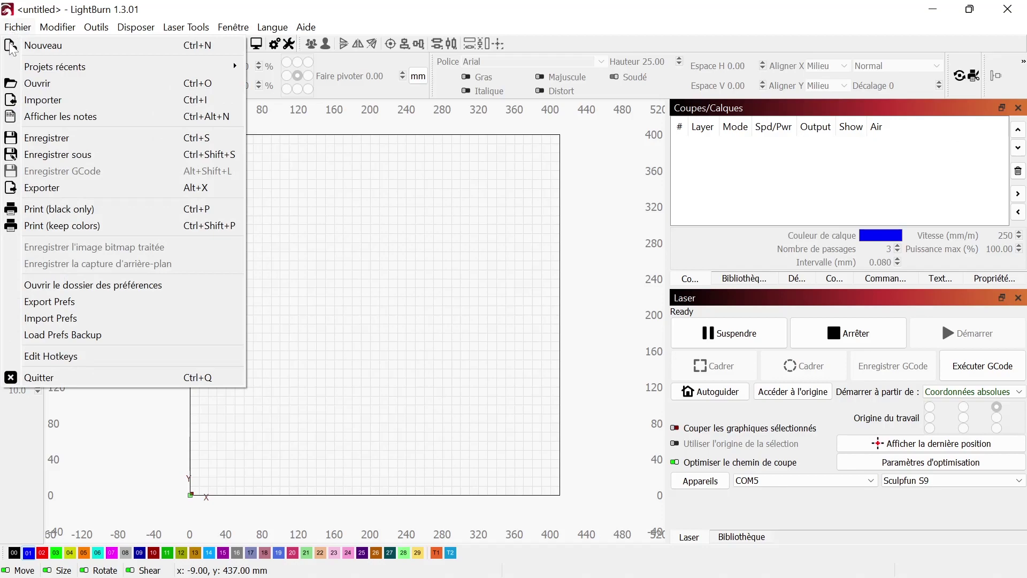
click(45, 86)
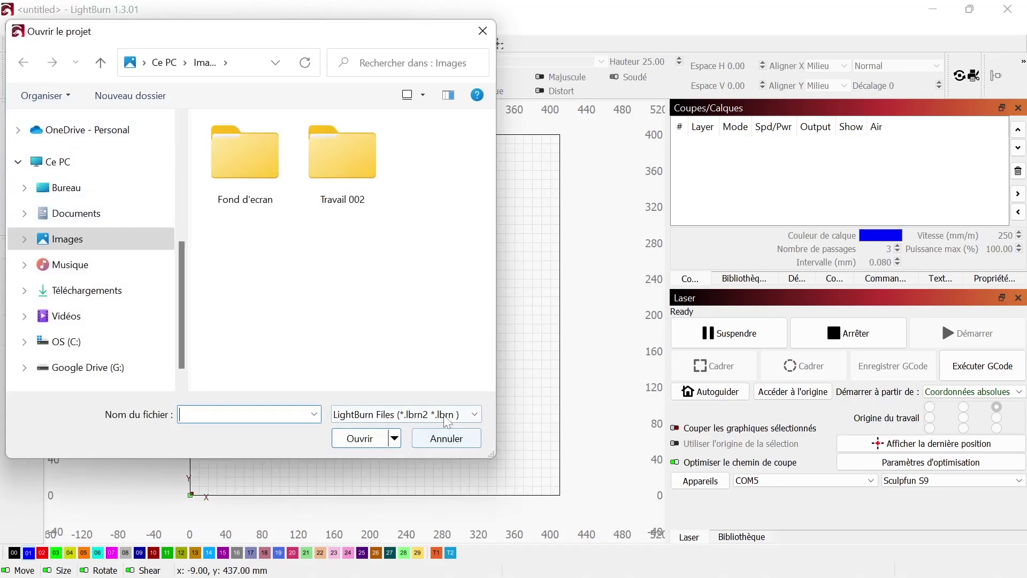
click(396, 414)
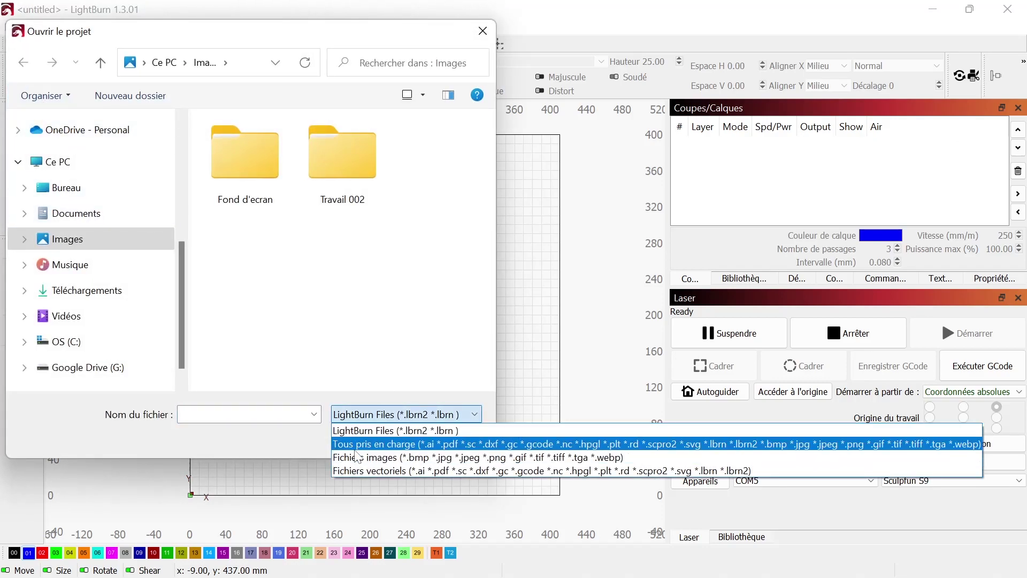
click(356, 446)
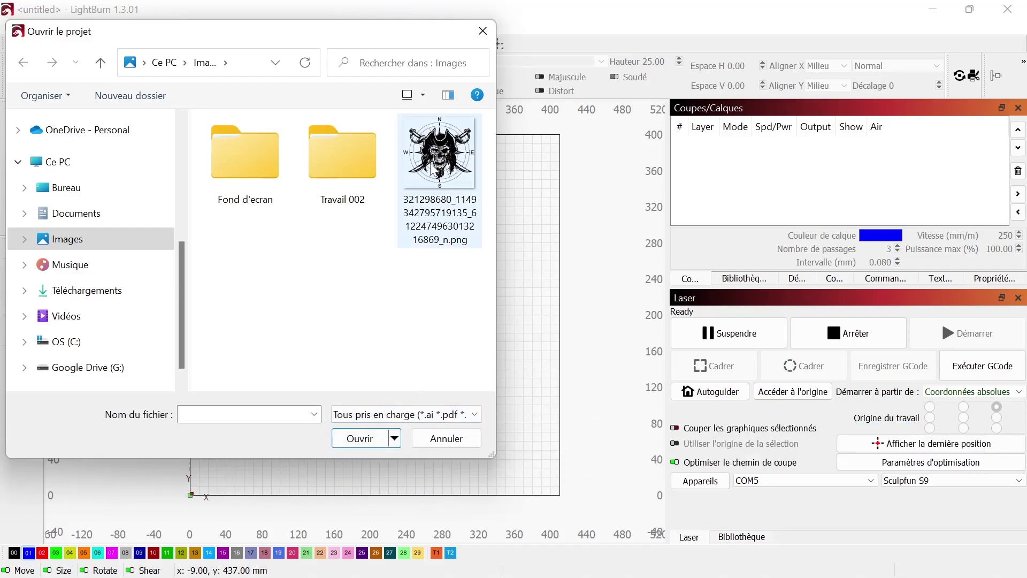
double_click(440, 161)
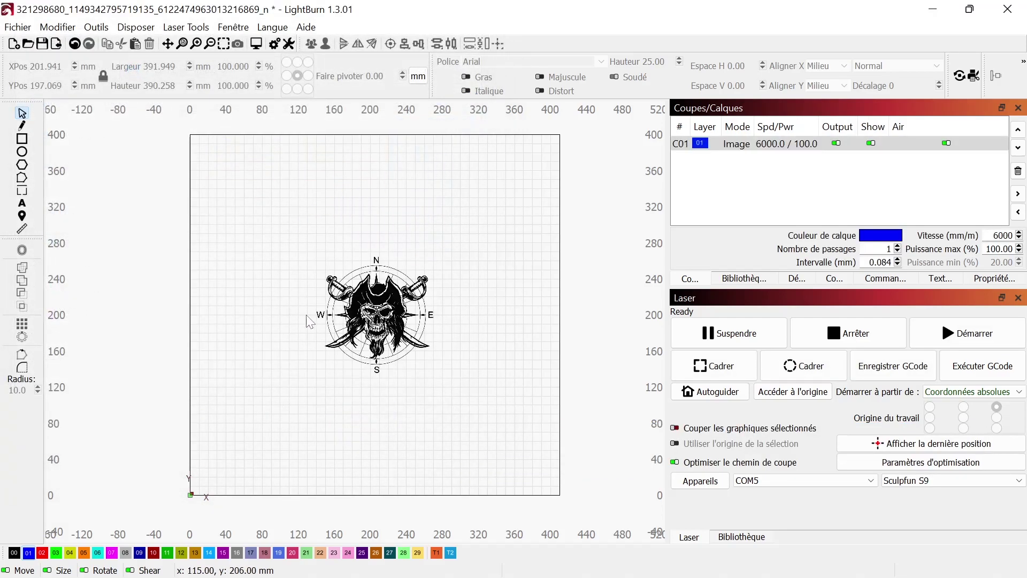
- Scale the pirate image to about 382.8 × 381.3 mm, extending it to the origin
click(406, 316)
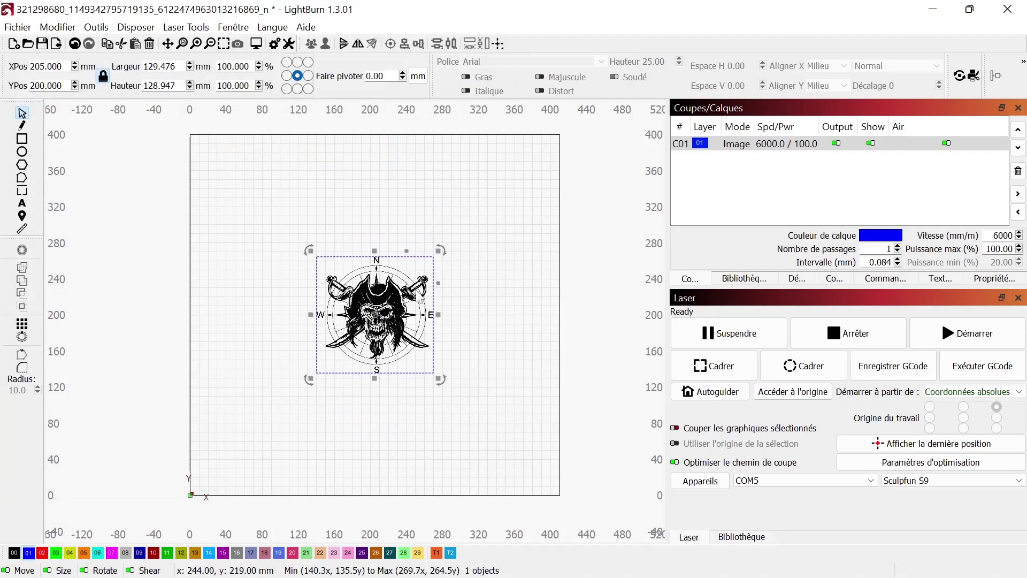
drag(434, 253, 559, 133)
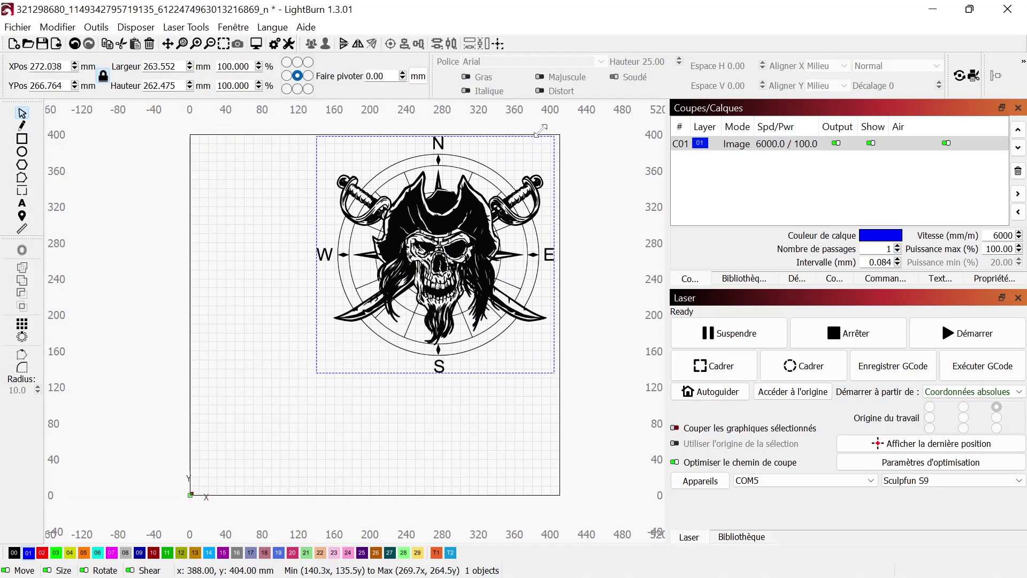
mouse_move(316, 373)
mouse_down()
mouse_move(193, 489)
mouse_move(205, 483)
mouse_up()
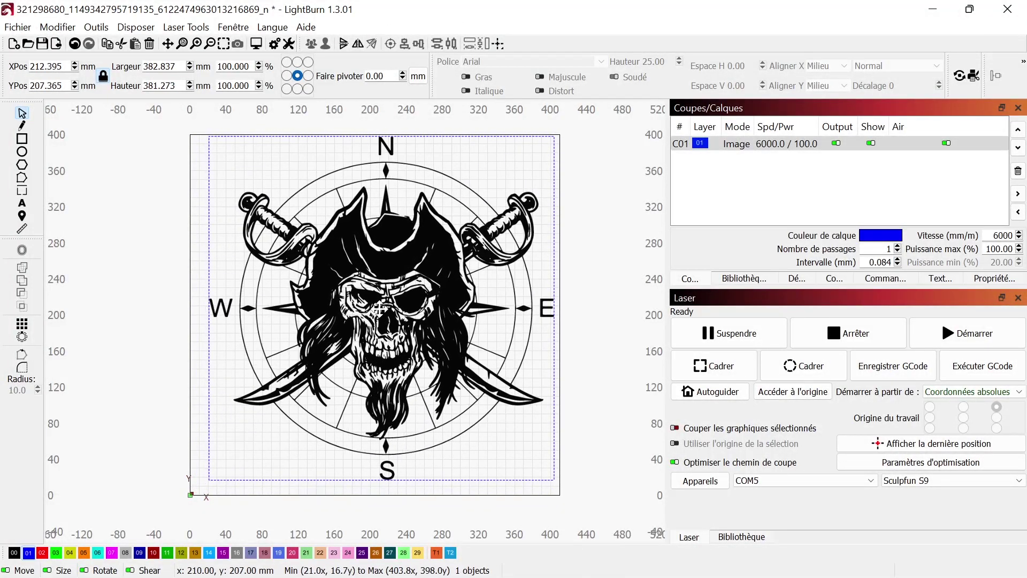
drag(383, 316, 375, 316)
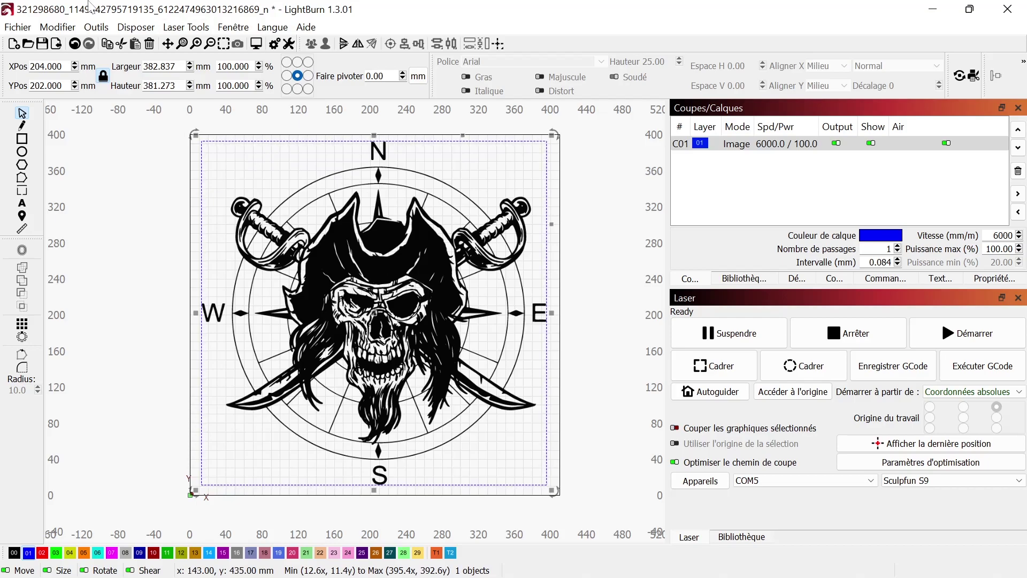
- Trace the pirate image with Trace Image, checking the full-screen preview before accepting
click(96, 29)
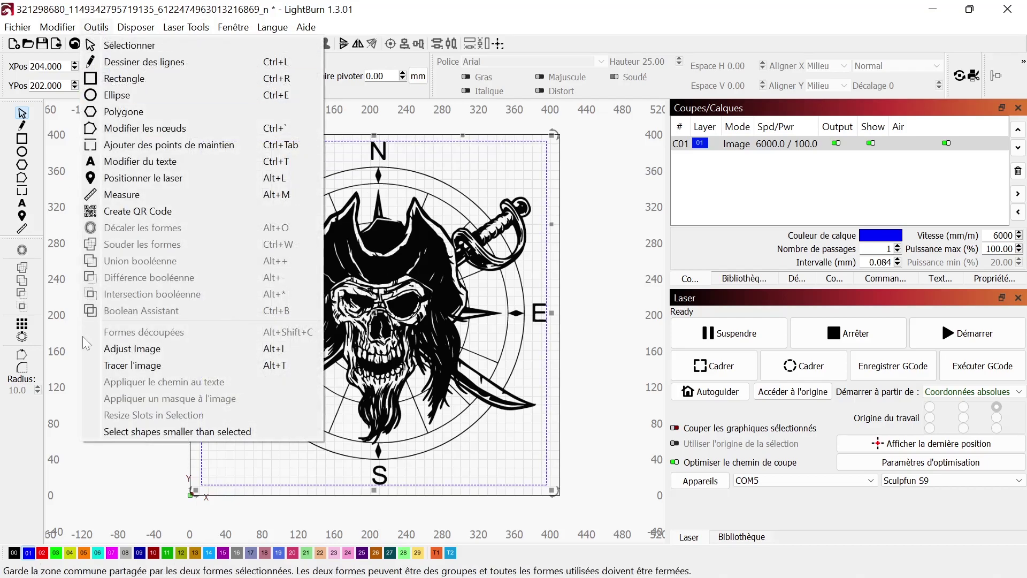
click(125, 368)
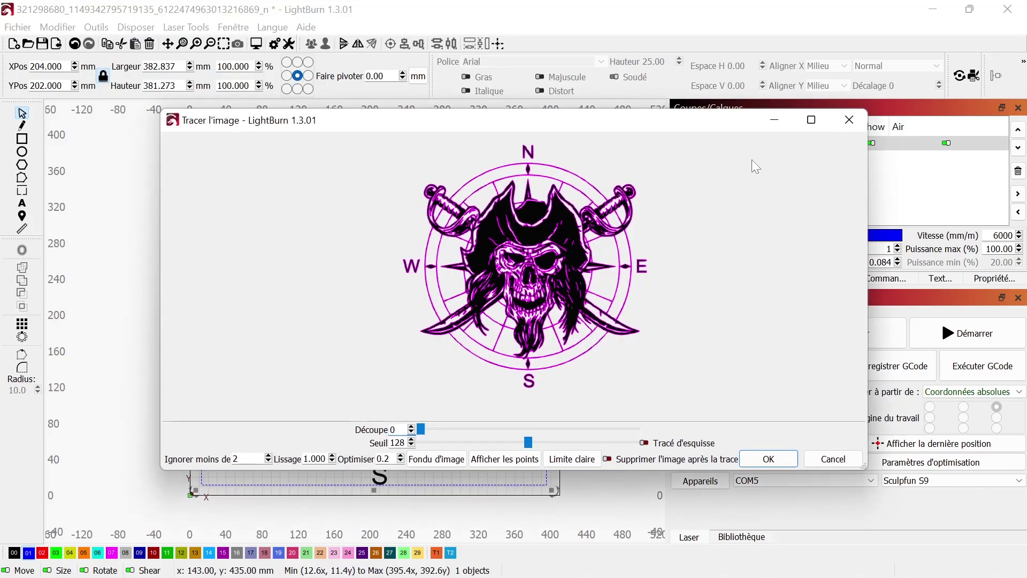
click(811, 120)
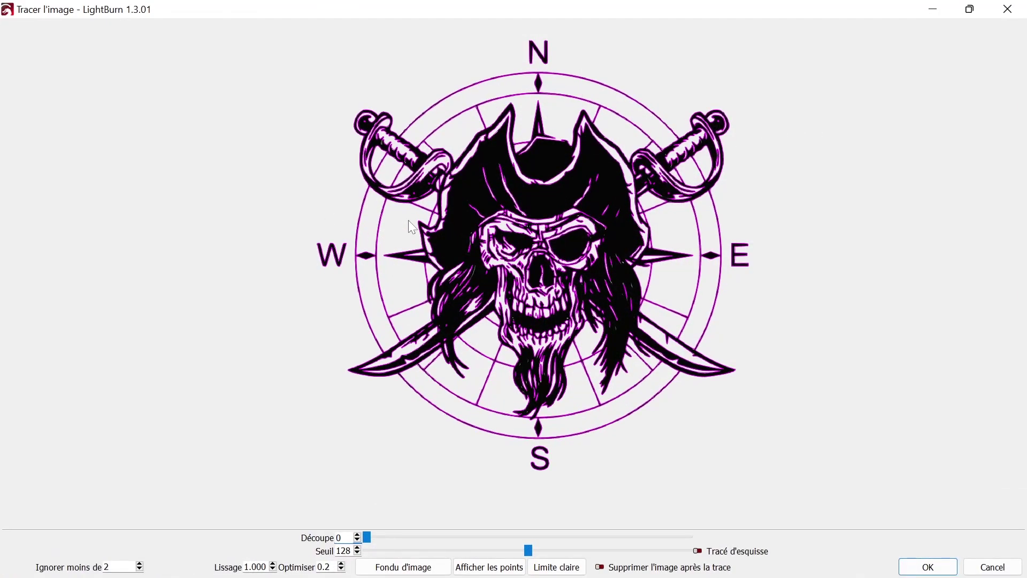
scroll(513, 234, up, 1)
scroll(512, 234, up, 2)
scroll(512, 234, up, 3)
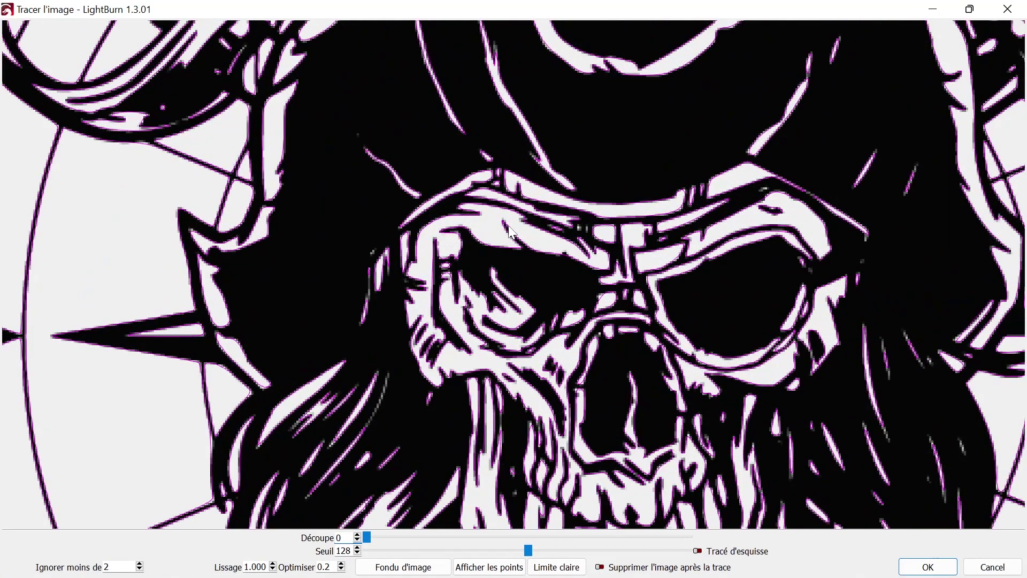
scroll(510, 232, down, 3)
scroll(511, 232, down, 2)
scroll(513, 233, down, 1)
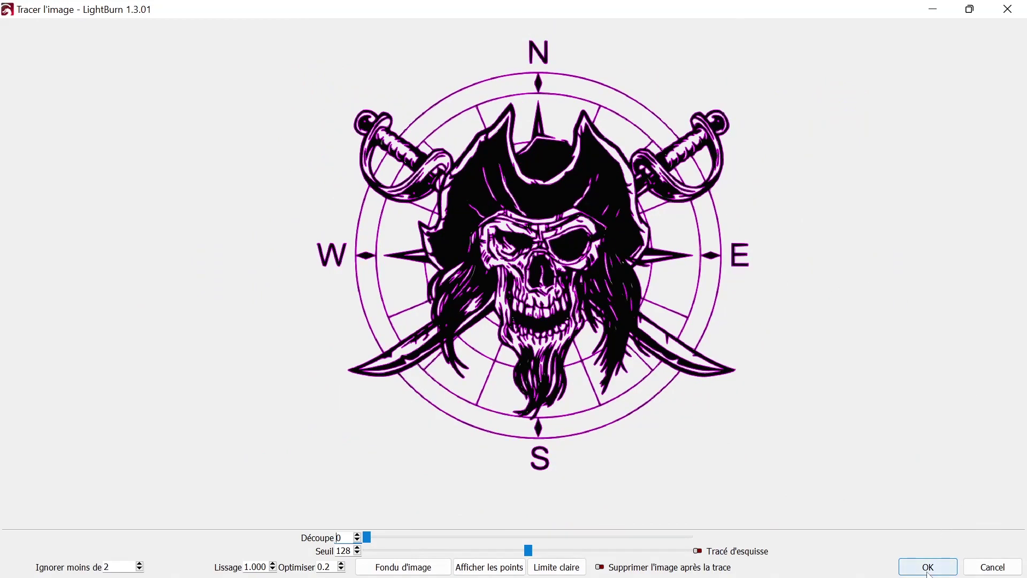
click(932, 571)
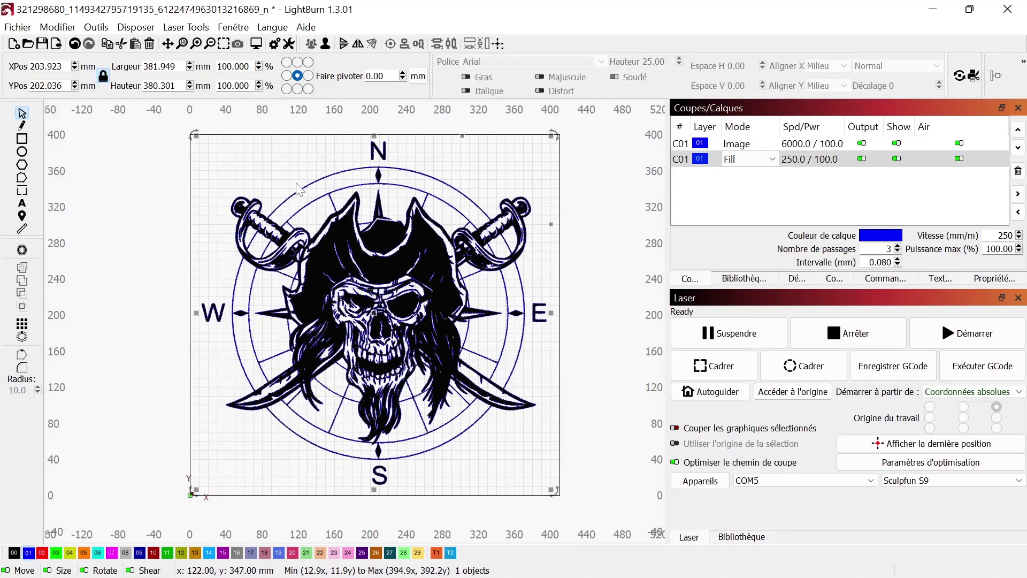
- Assign the traced outlines to red layer 02, then drag the original bitmap aside and delete it
click(43, 553)
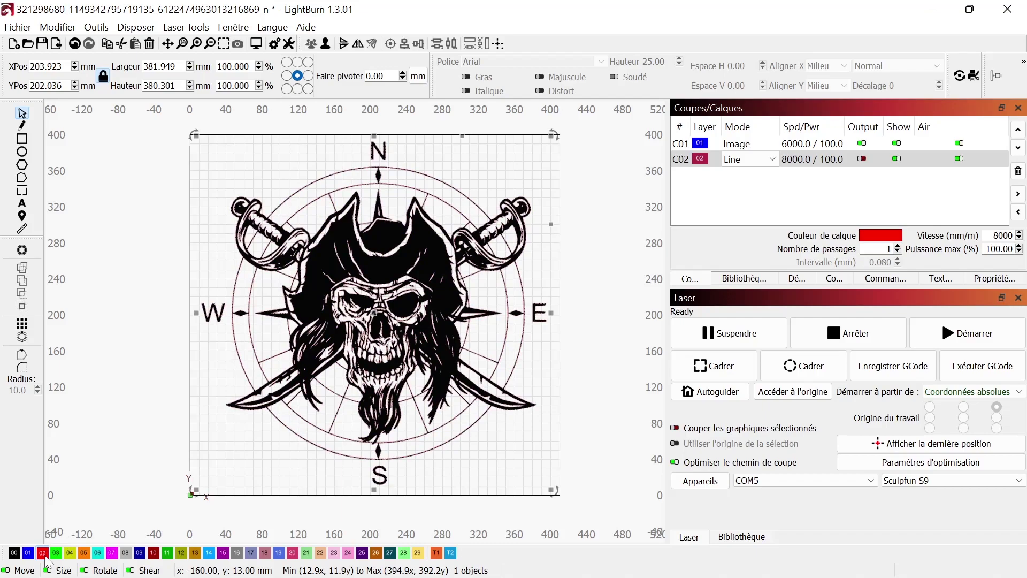
click(488, 161)
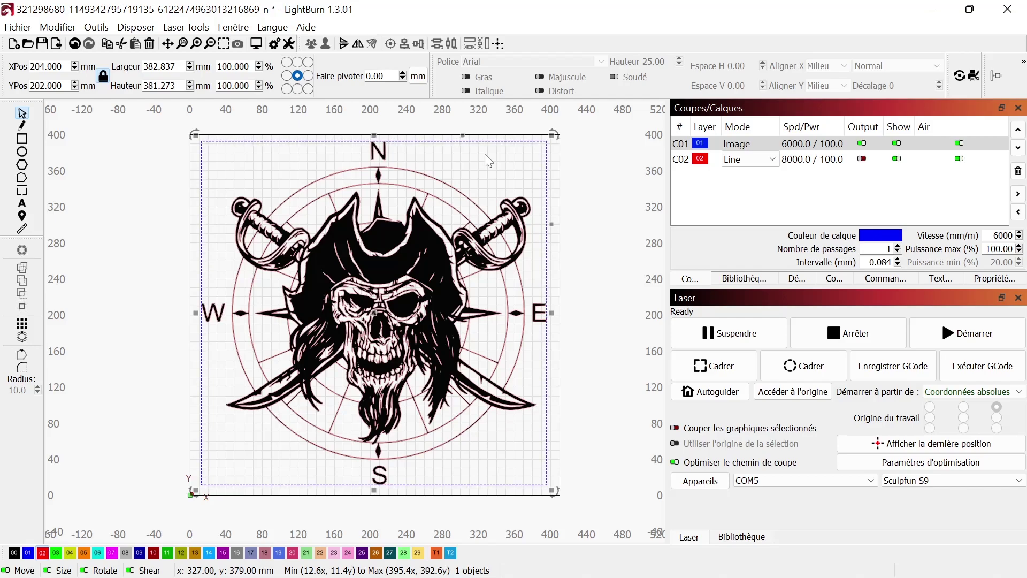
drag(488, 160, 578, 165)
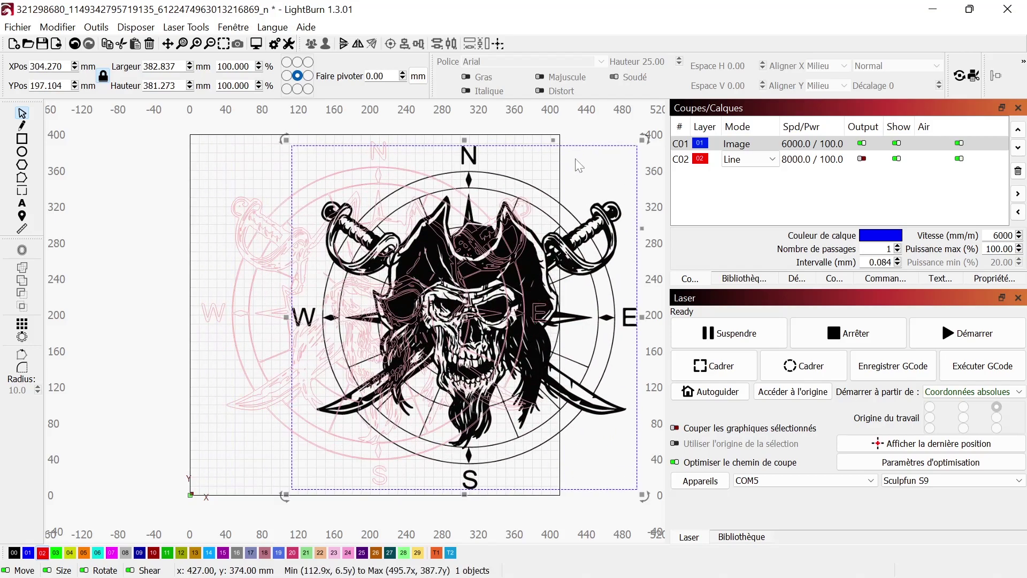
key(Delete)
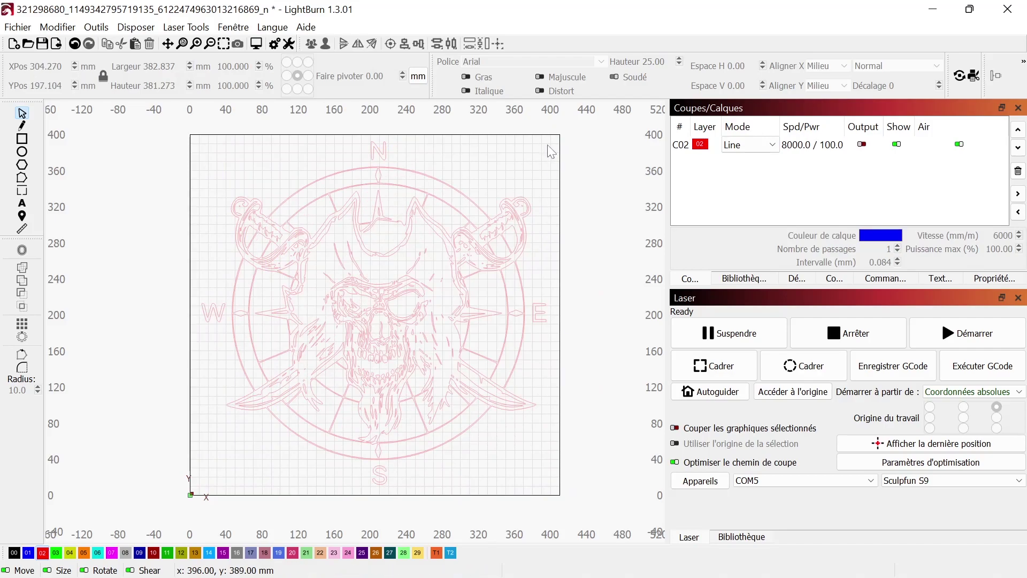
- Switch layer C02 to Fill, enable its output, and preview the job (about 1:58:02)
click(749, 144)
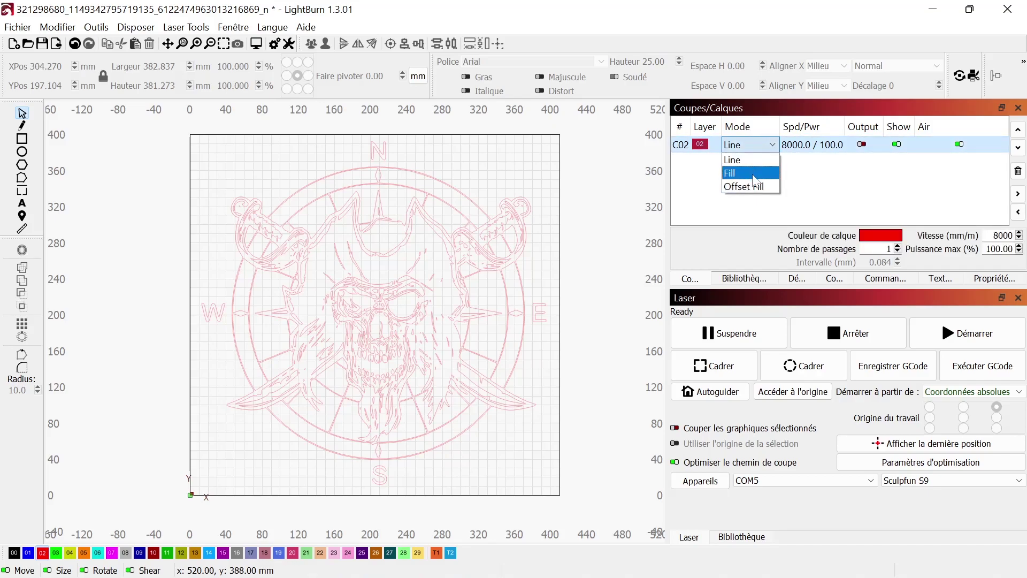
click(754, 175)
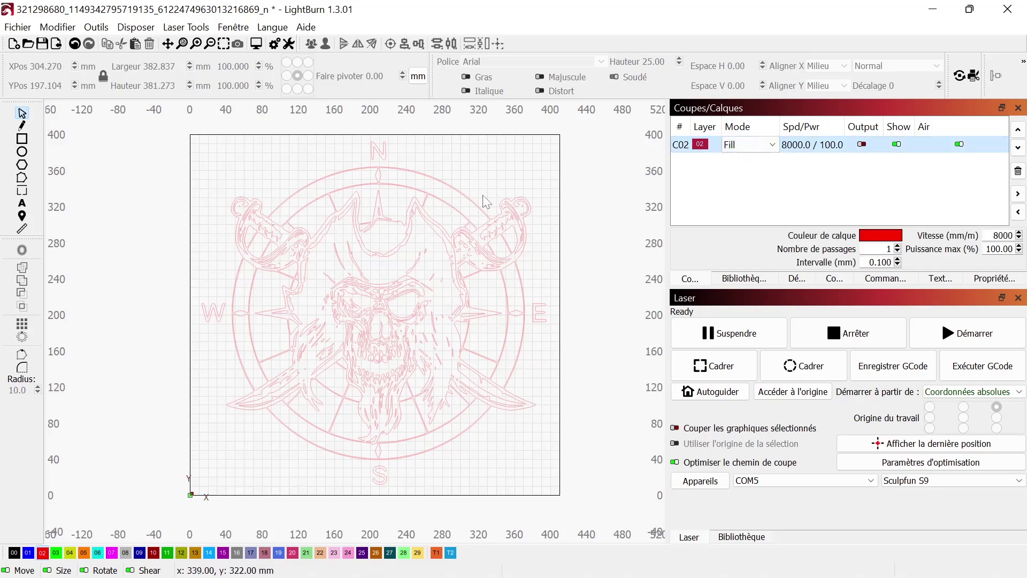
click(256, 45)
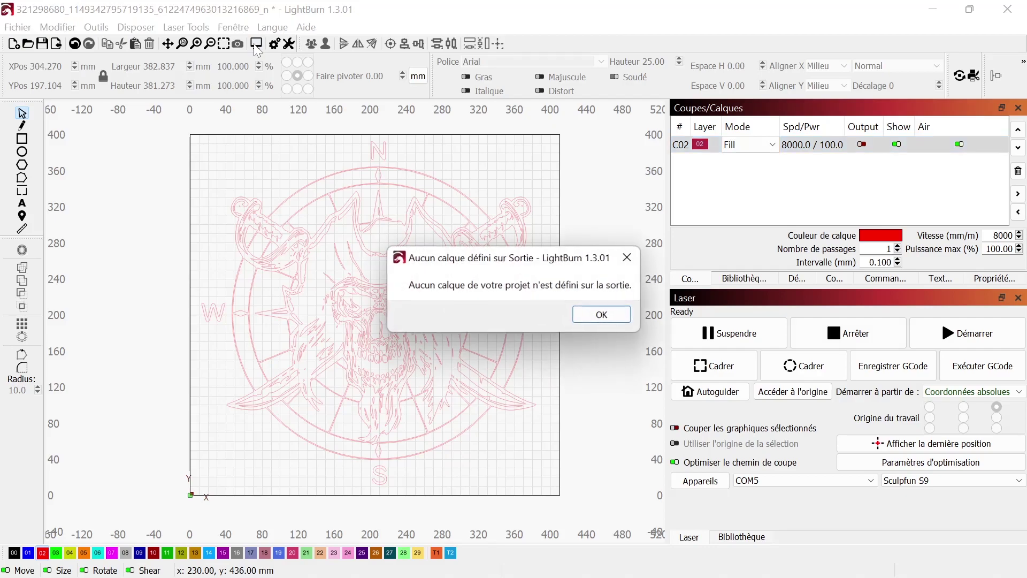
click(577, 320)
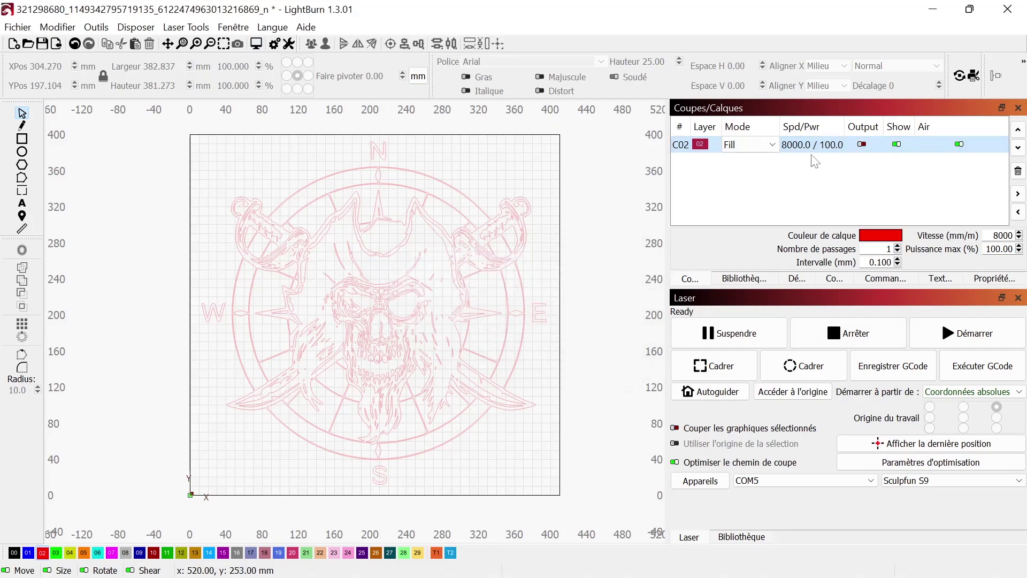
click(862, 145)
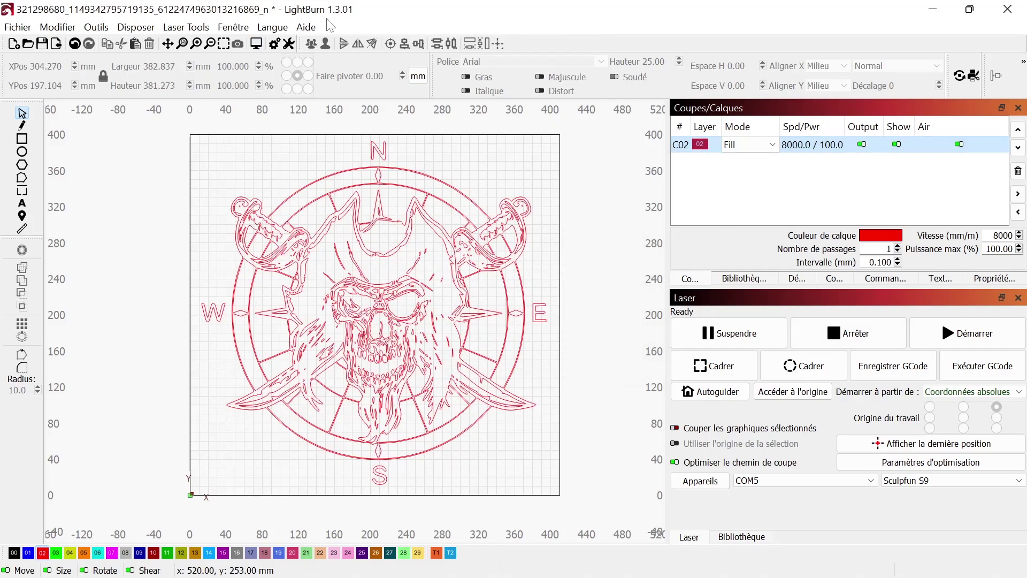
click(257, 44)
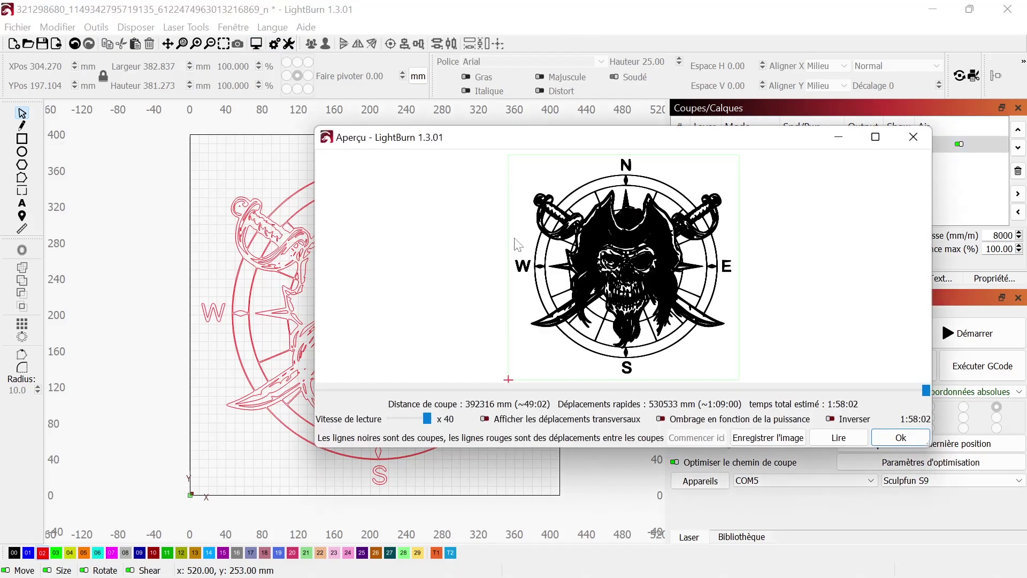
- Maximize the job preview, zoom around to inspect the filled design, then close it
click(883, 130)
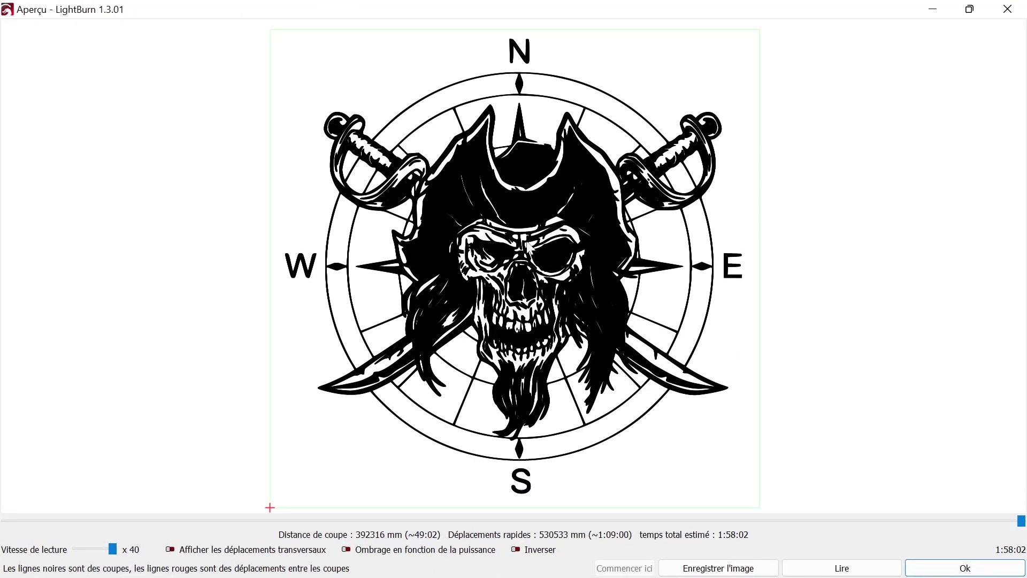
scroll(528, 247, up, 3)
scroll(530, 248, up, 3)
scroll(529, 249, down, 2)
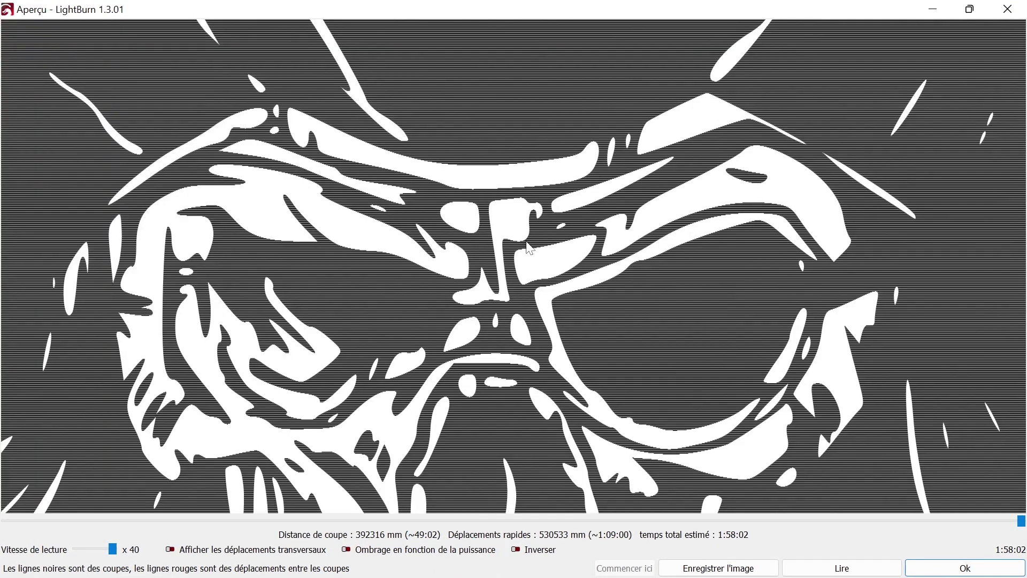
scroll(528, 246, down, 4)
scroll(527, 247, down, 3)
scroll(526, 247, down, 1)
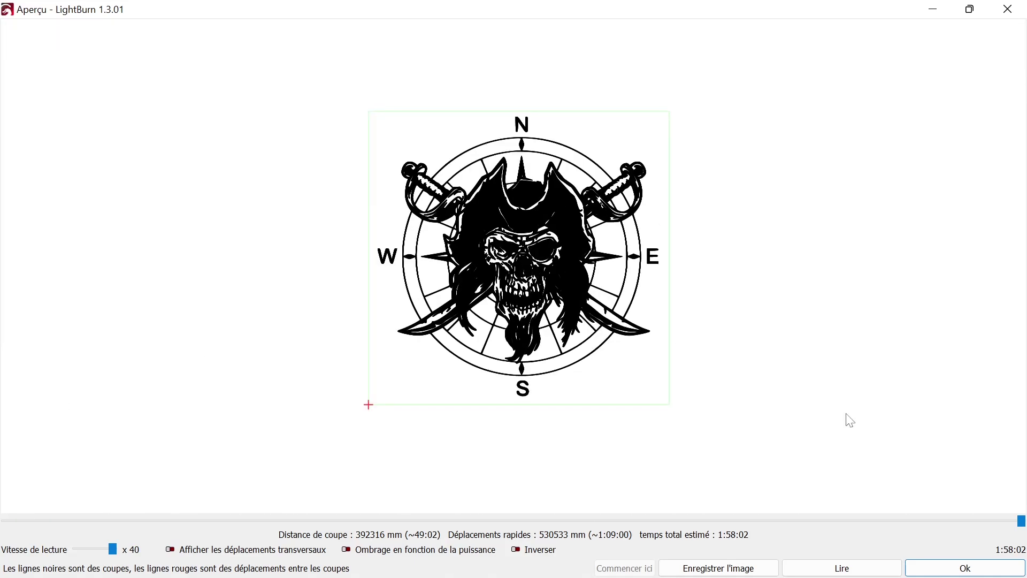
click(951, 565)
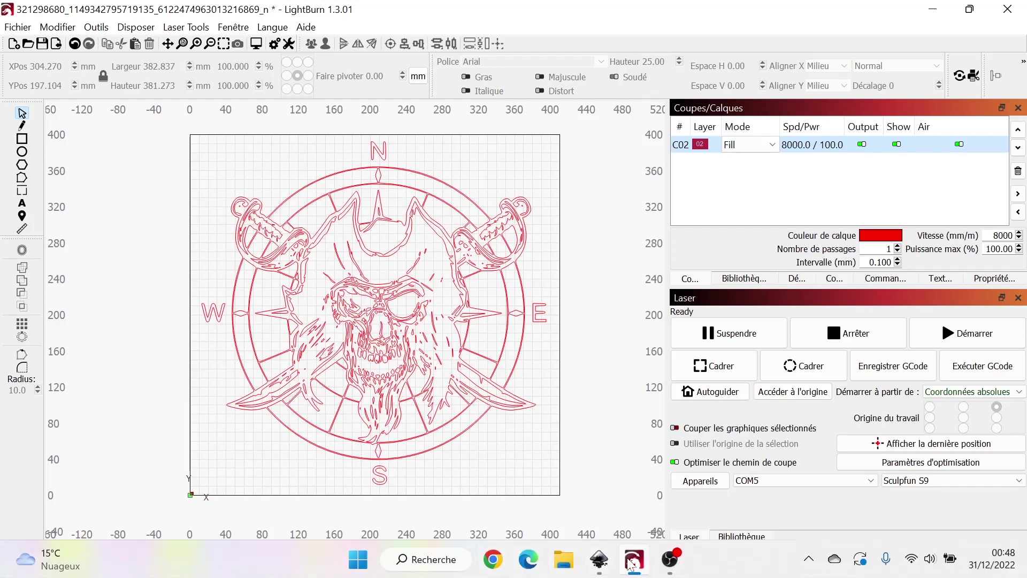
- Switch to Inkscape and open the pirate skull compass PNG with default import settings
click(599, 559)
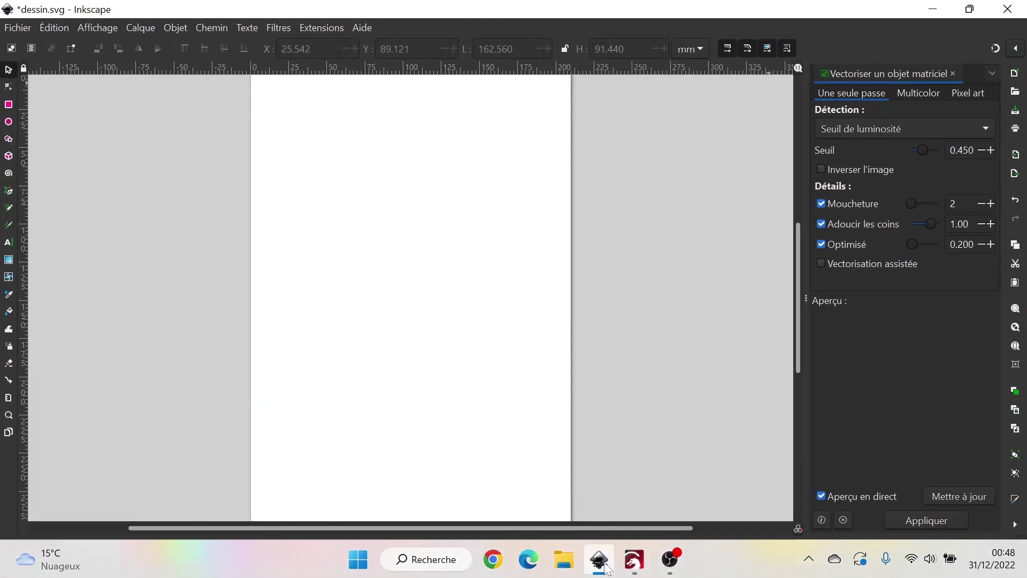
click(19, 28)
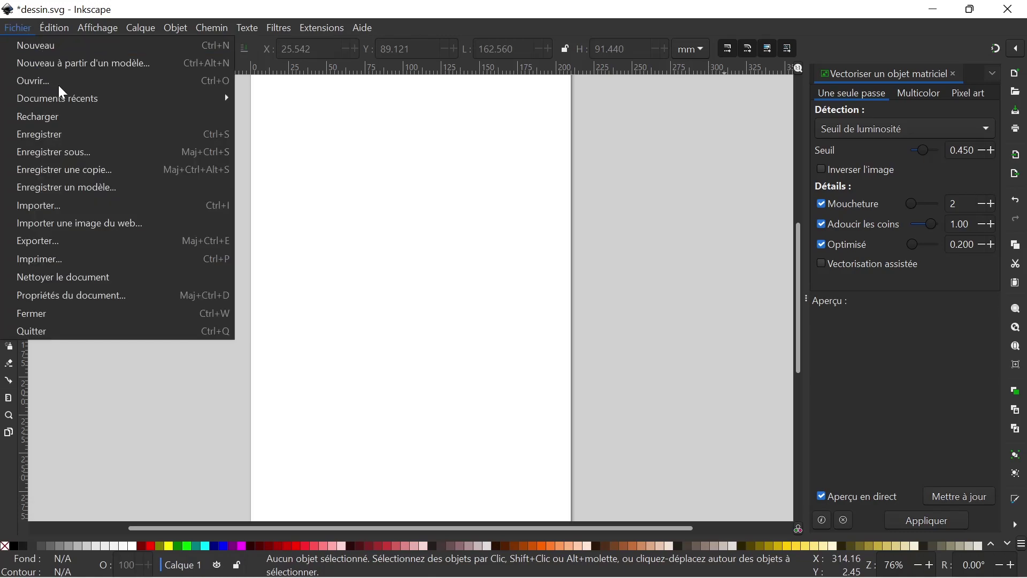
click(37, 81)
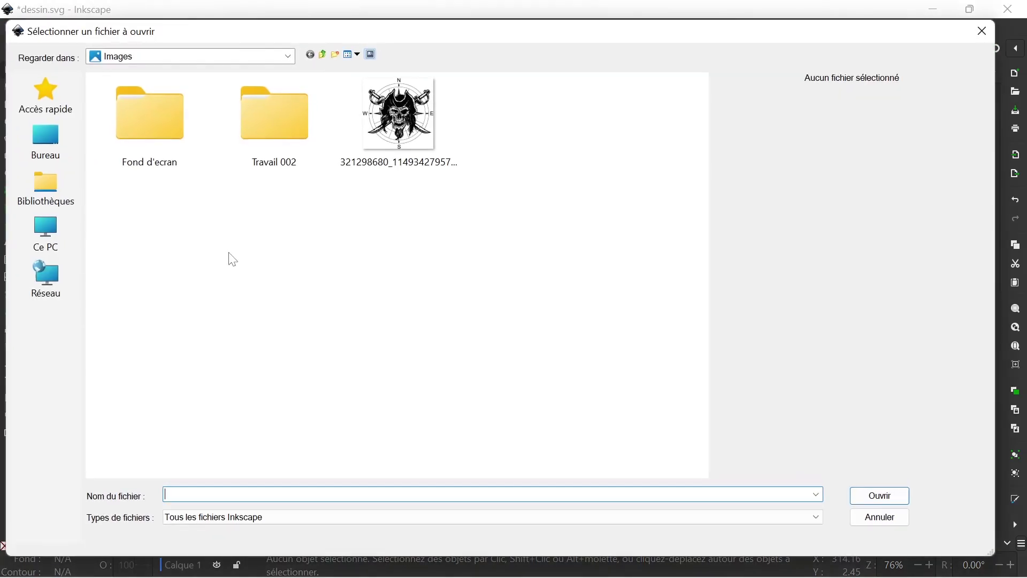
double_click(399, 115)
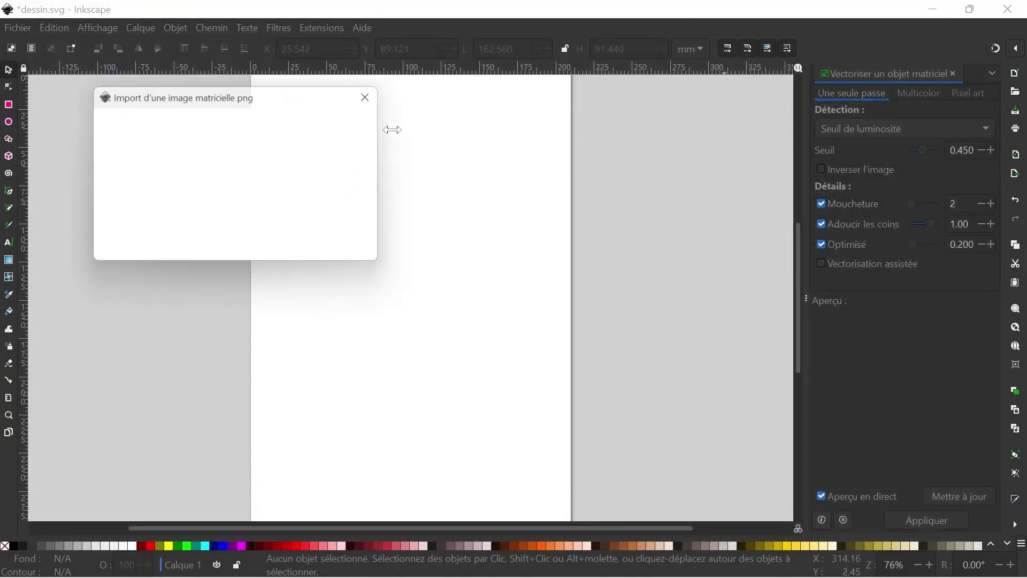
click(368, 265)
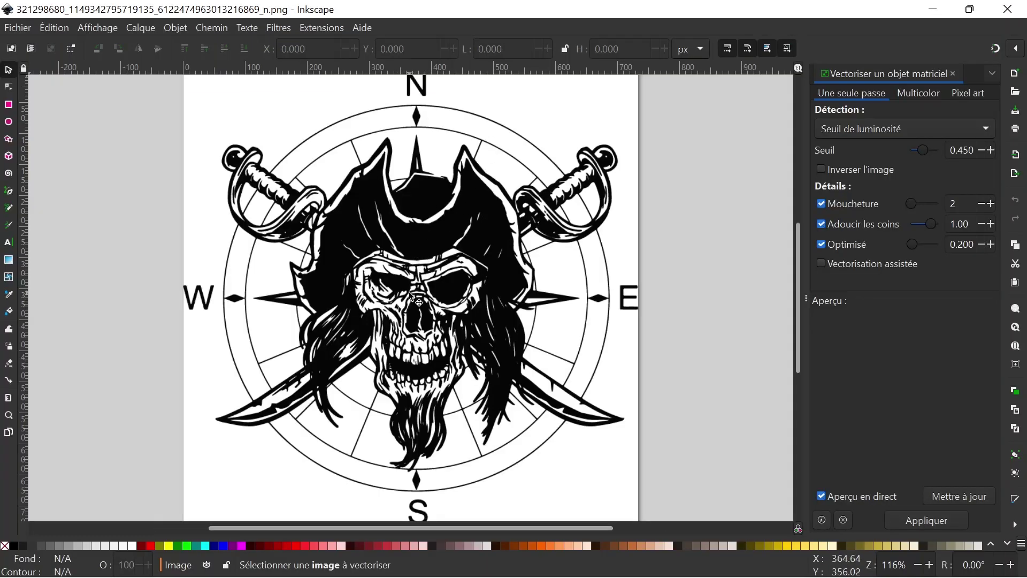
- Trace the pirate image with Trace Bitmap at brightness threshold 0.450 and show the path nodes
click(411, 294)
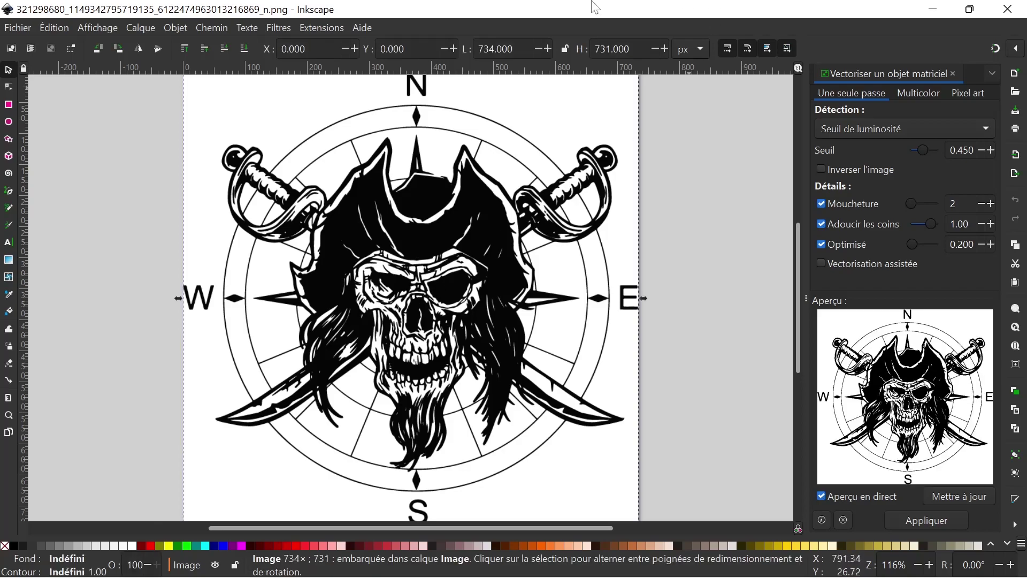
click(219, 30)
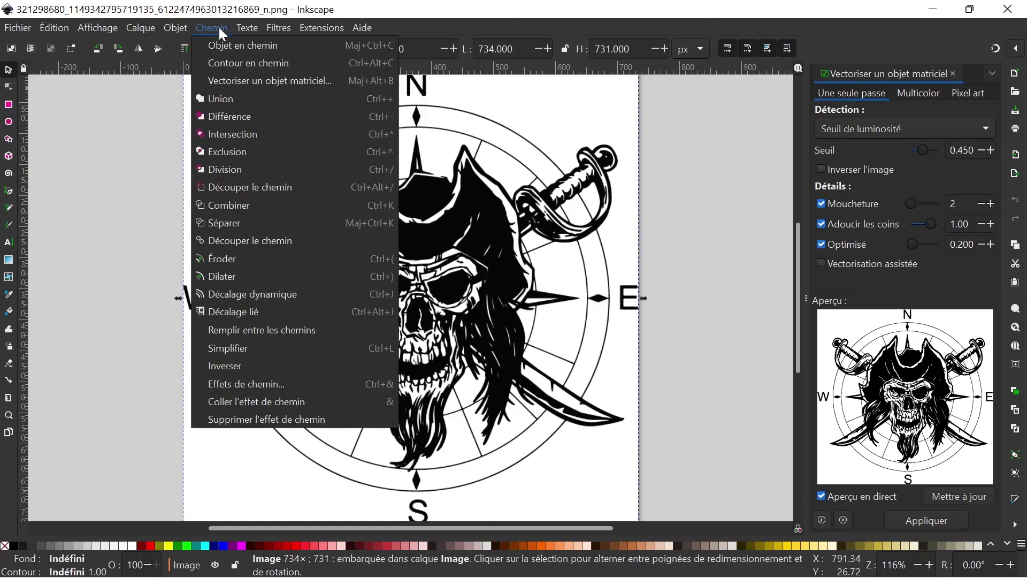
click(257, 82)
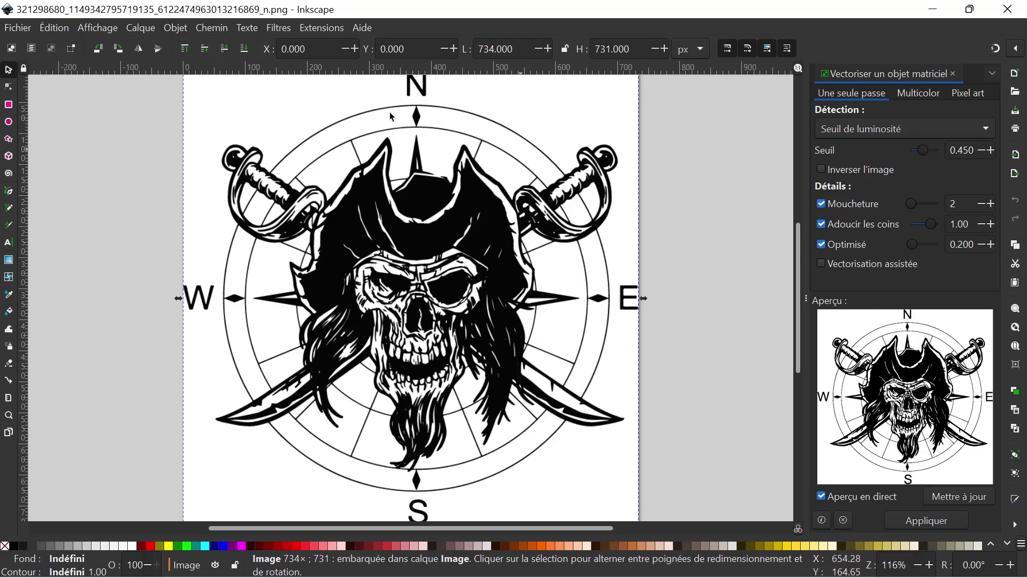
click(220, 34)
click(314, 86)
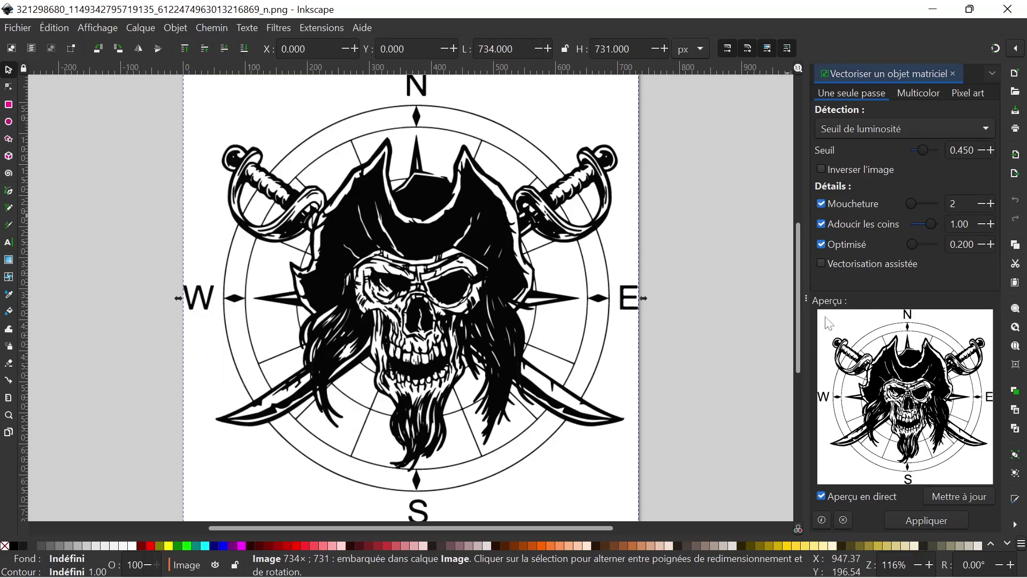
click(920, 523)
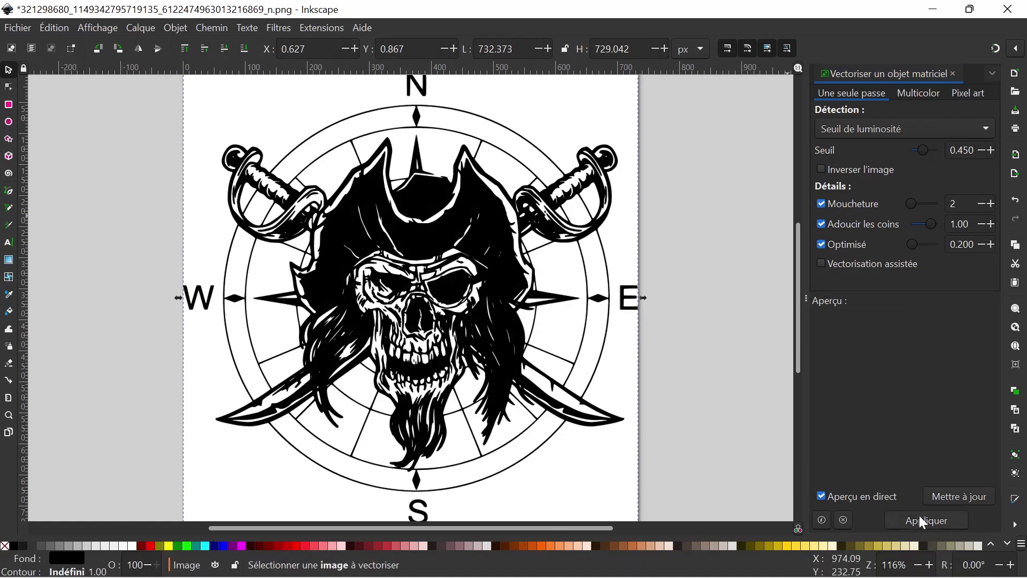
key(n)
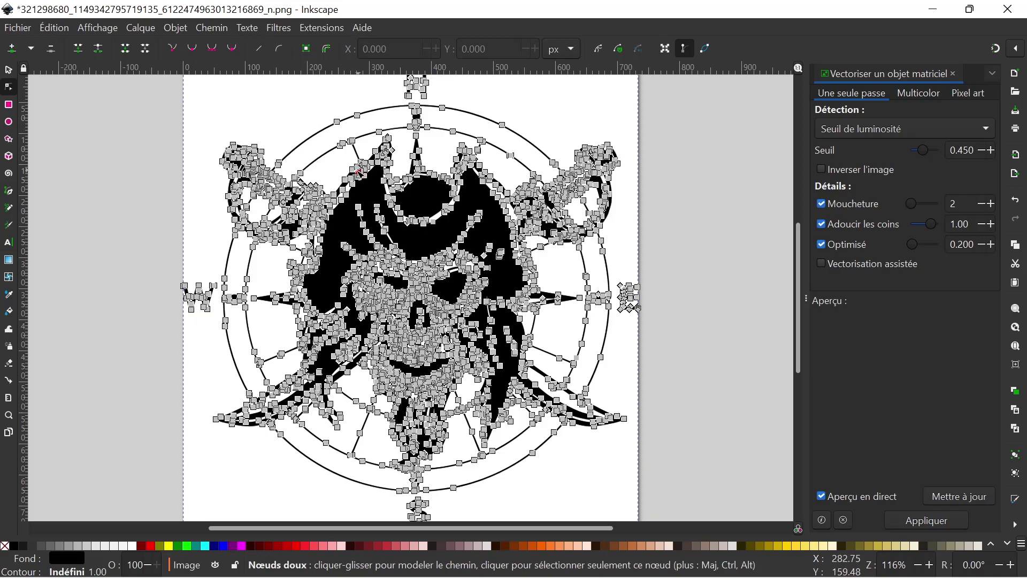
- Create a new document and paste the traced pirate drawing, moving it down onto the page
click(18, 28)
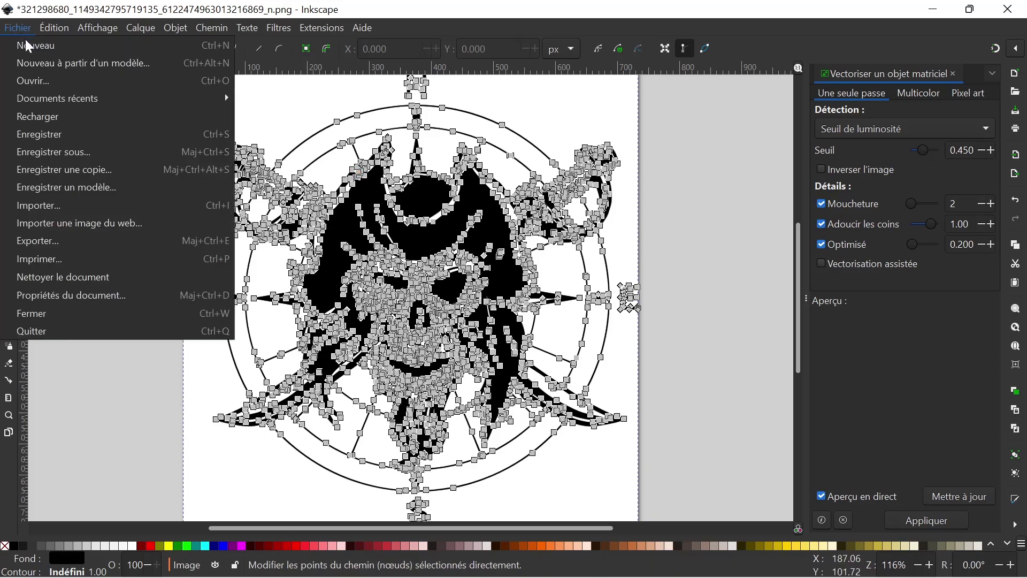
key(Escape)
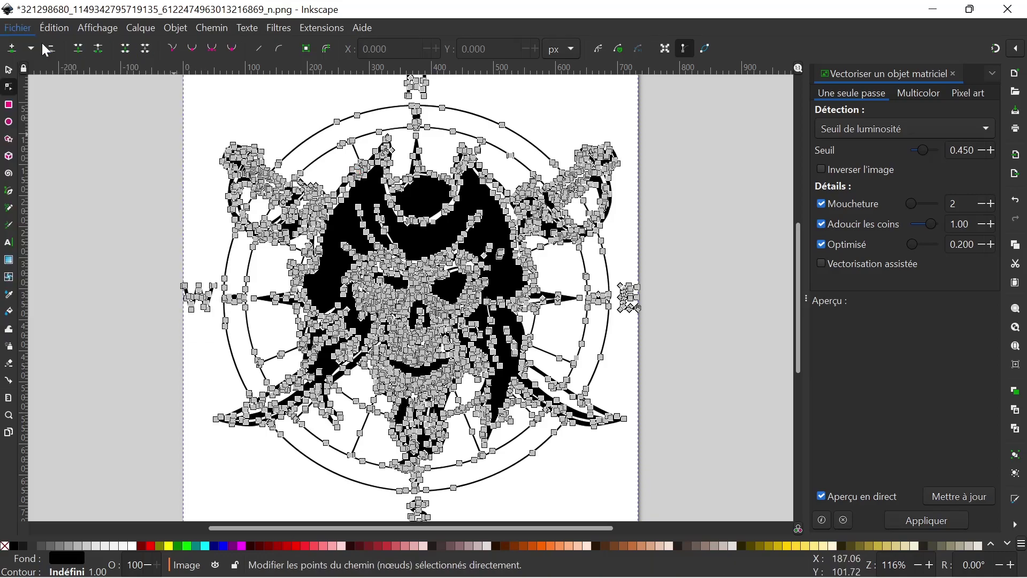
key(ctrl+n)
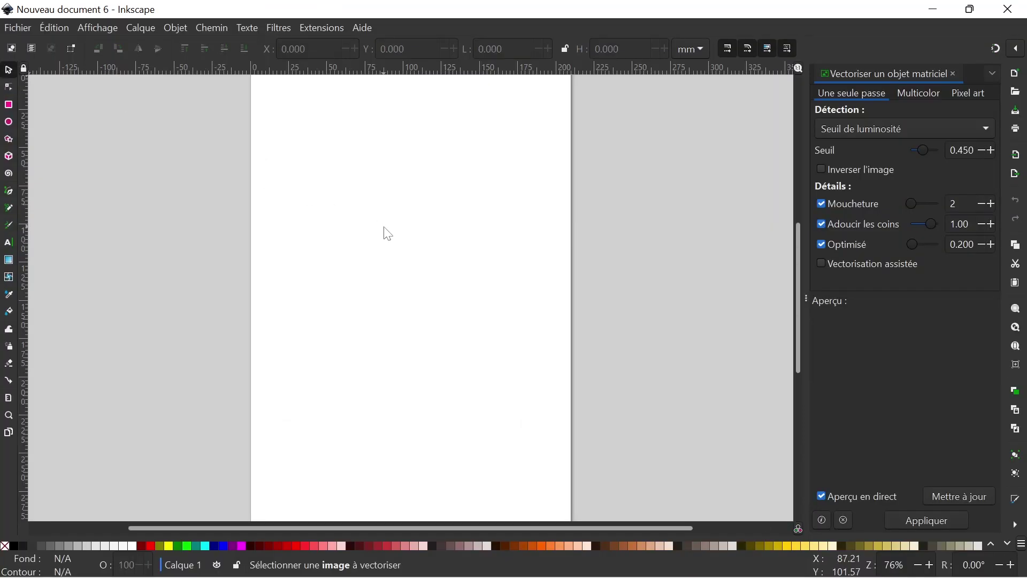
key(ctrl+v)
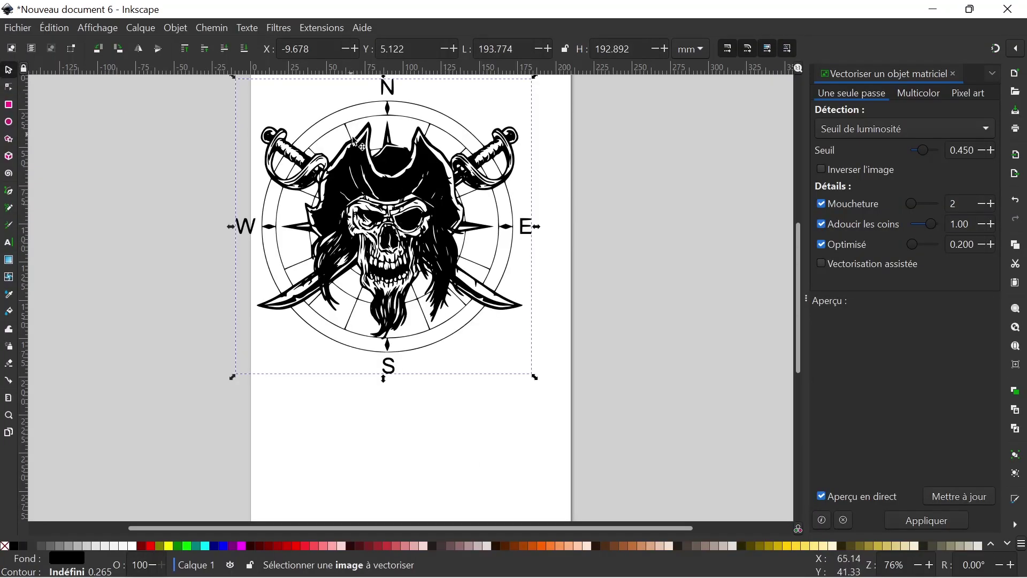
drag(396, 209, 412, 241)
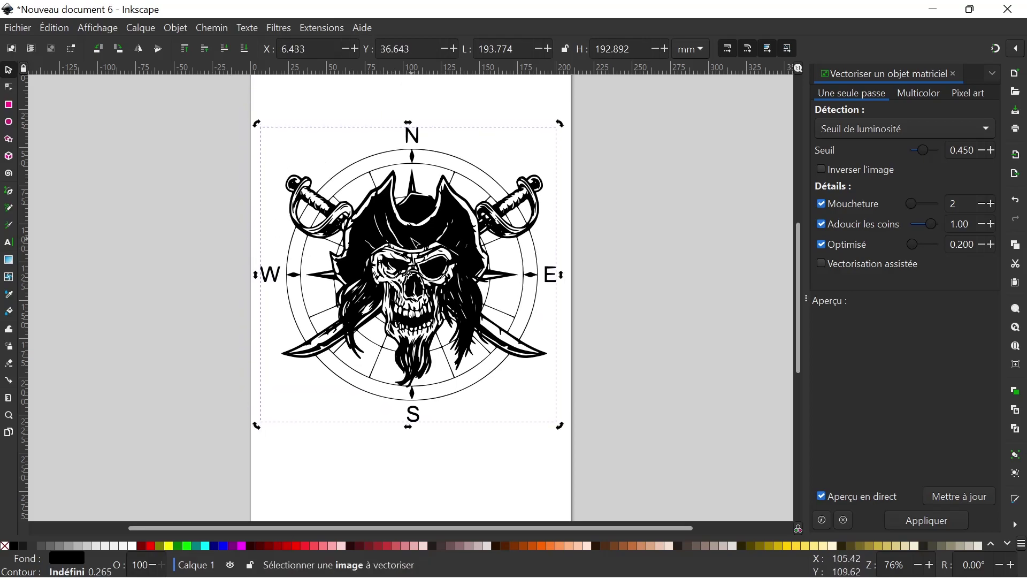
- Show the pasted path's nodes and zoom in and out to inspect them
key(n)
scroll(426, 250, up, 10)
scroll(426, 251, down, 10)
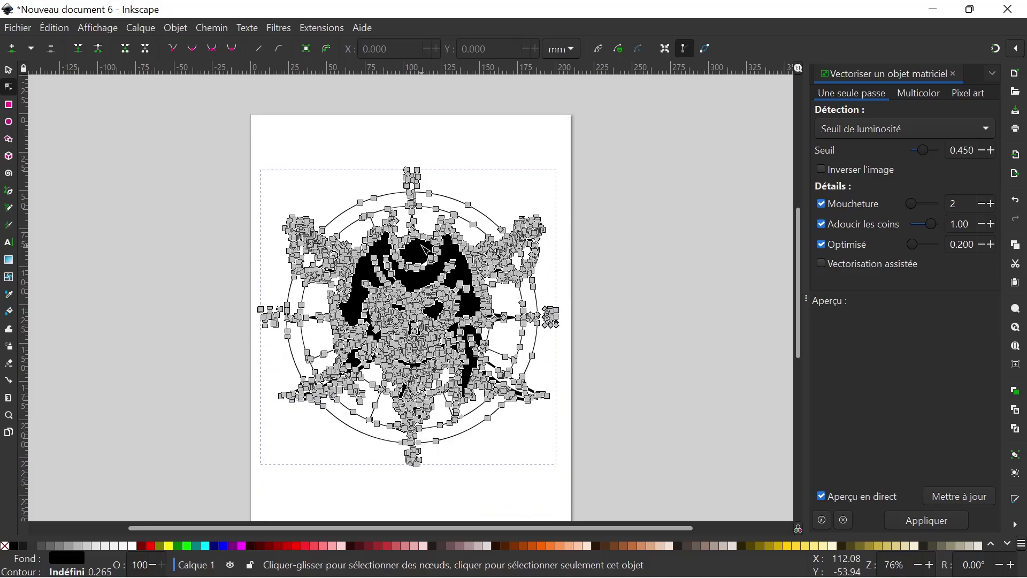
scroll(426, 251, down, 2)
ctrl+scroll(428, 234, up, 3)
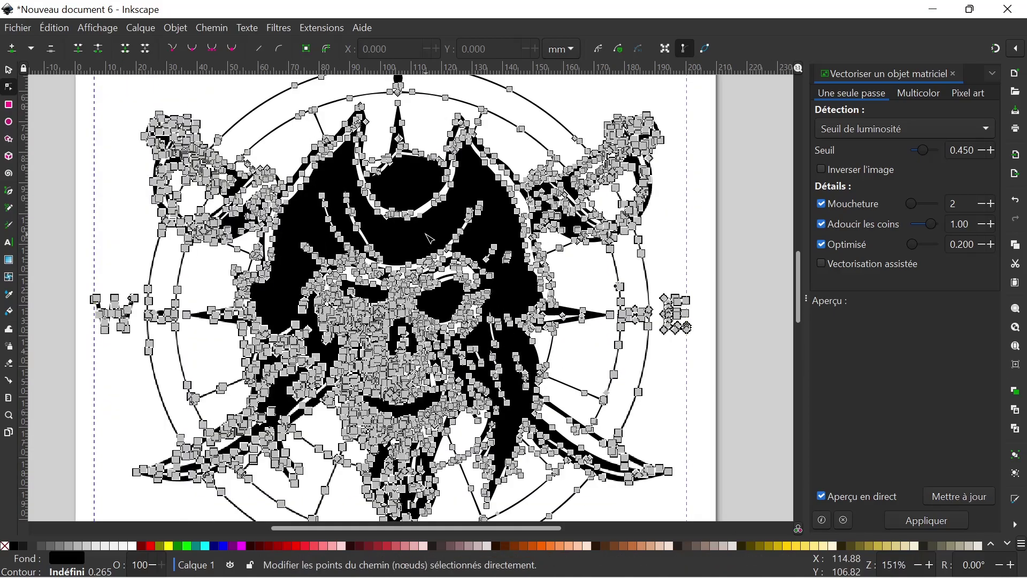
ctrl+scroll(428, 235, up, 3)
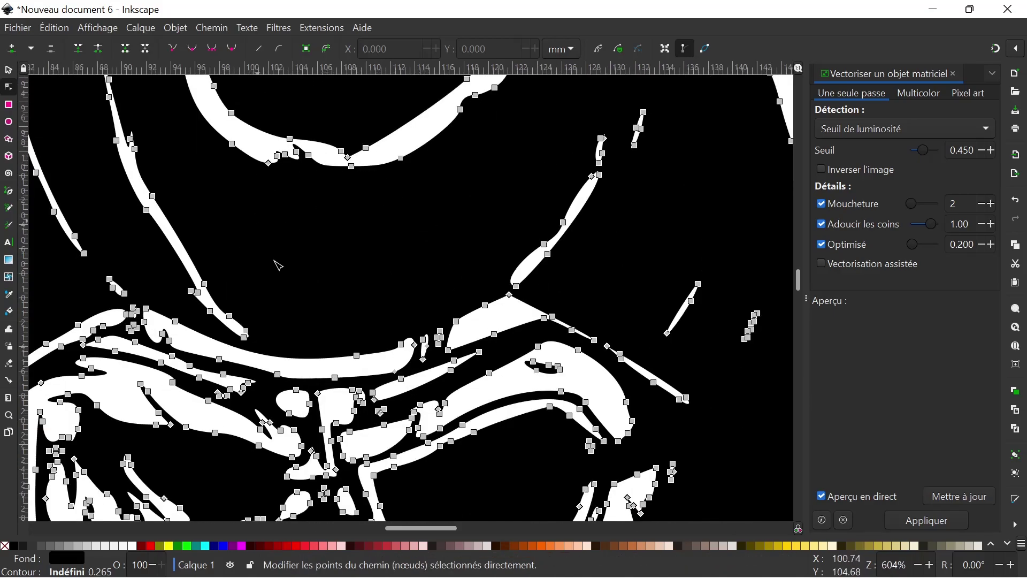
ctrl+scroll(312, 304, down, 3)
ctrl+scroll(313, 305, down, 2)
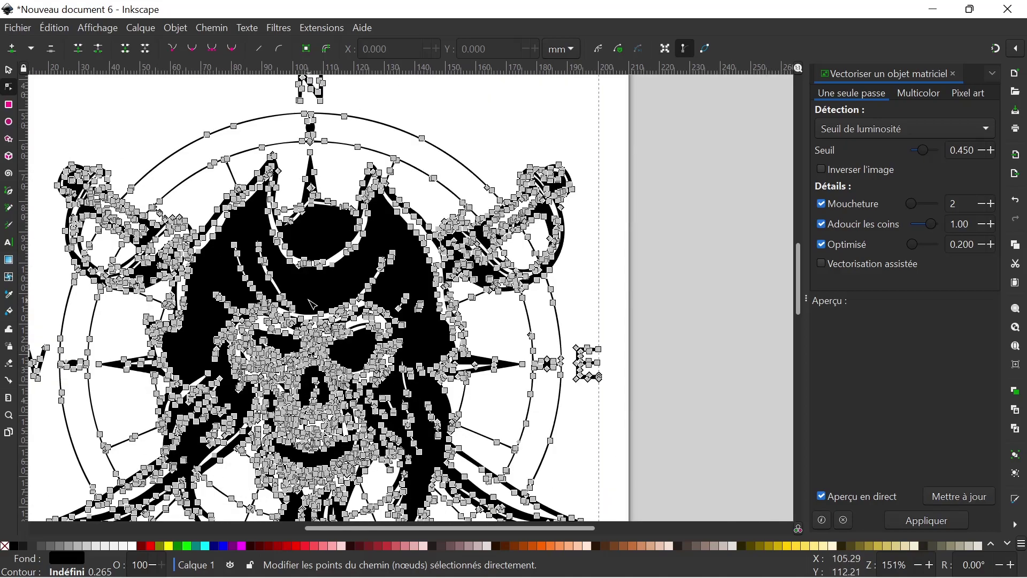
ctrl+scroll(309, 301, down, 1)
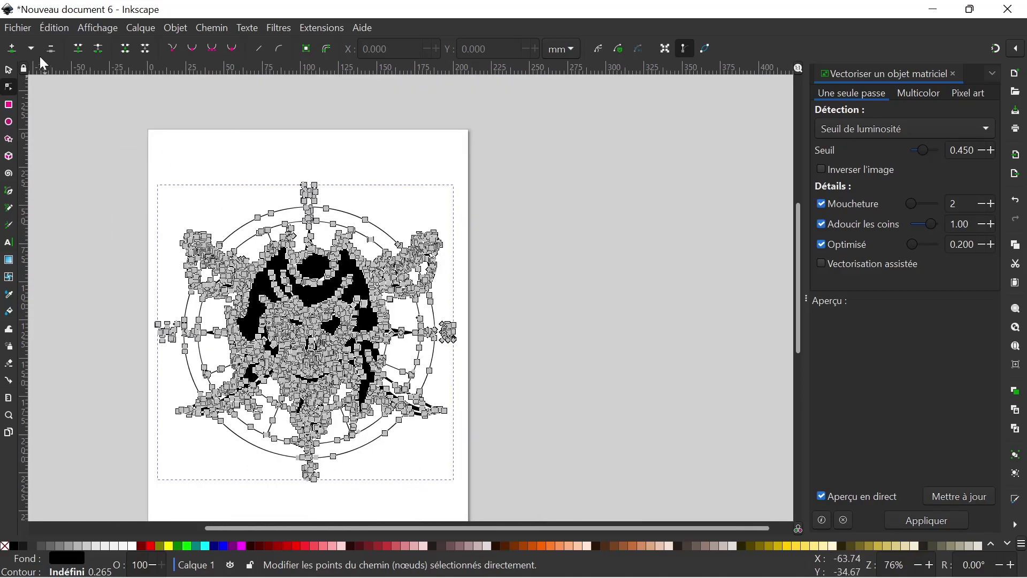
- Save the new document as dessin.svg in Inkscape SVG format
click(21, 34)
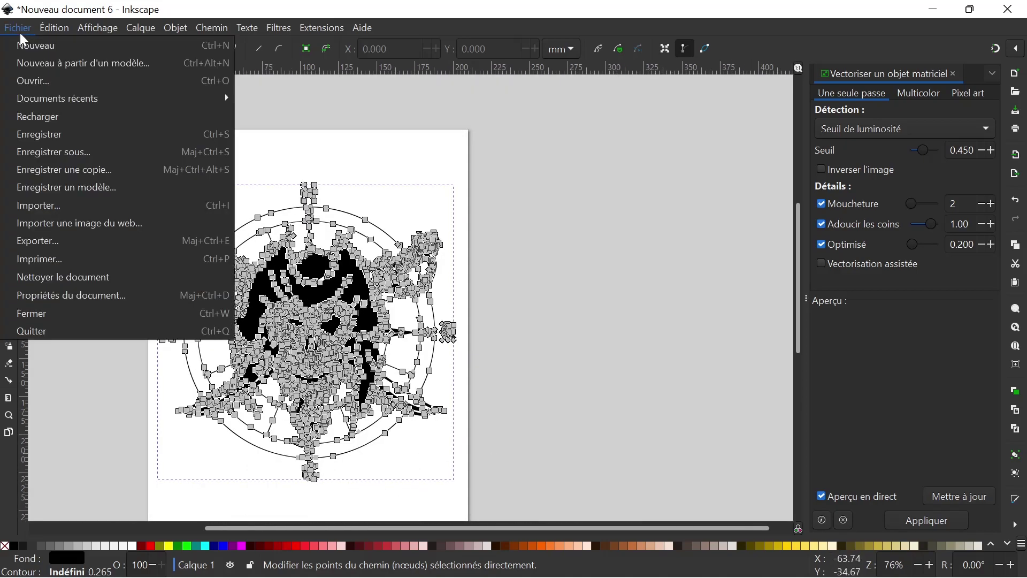
click(83, 157)
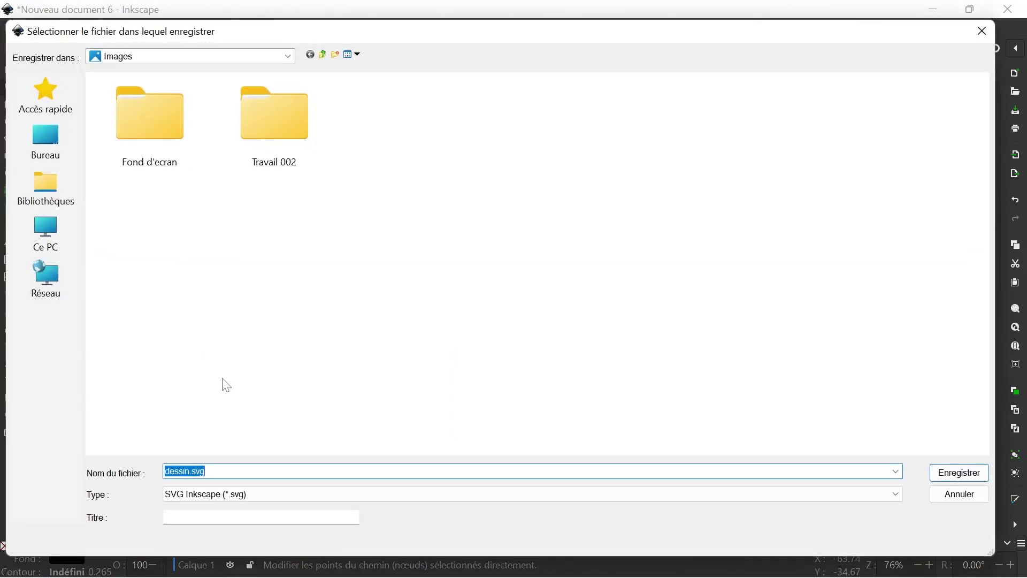
click(190, 472)
click(971, 473)
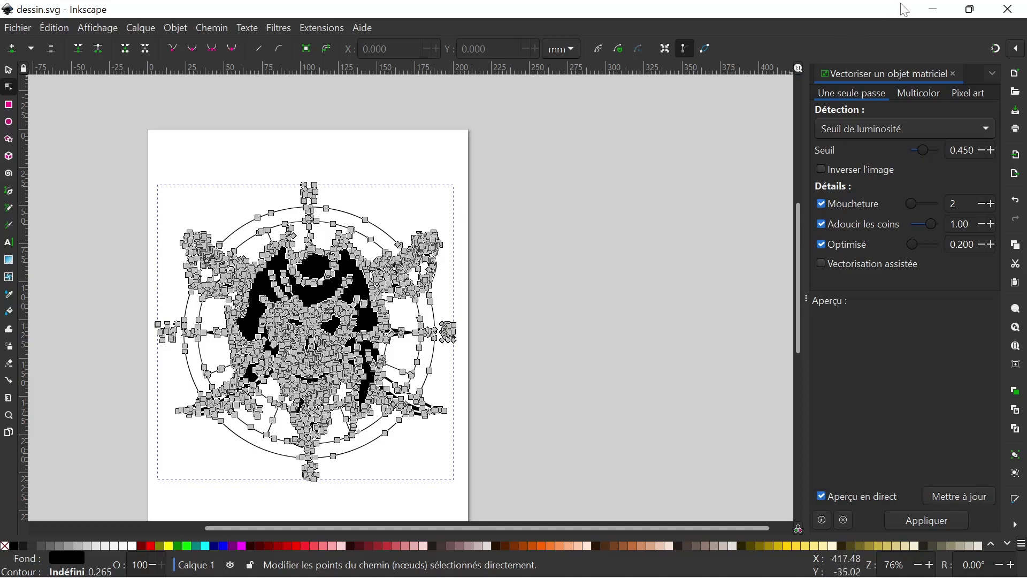
- Minimize the dessin.svg, traced PNG and remaining windows to reveal the desktop
click(934, 10)
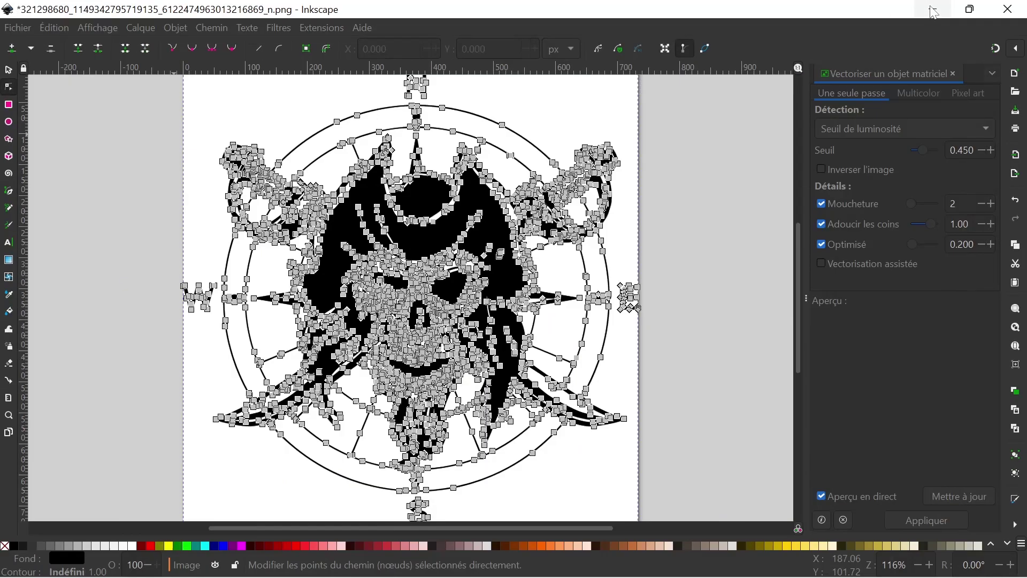
click(935, 10)
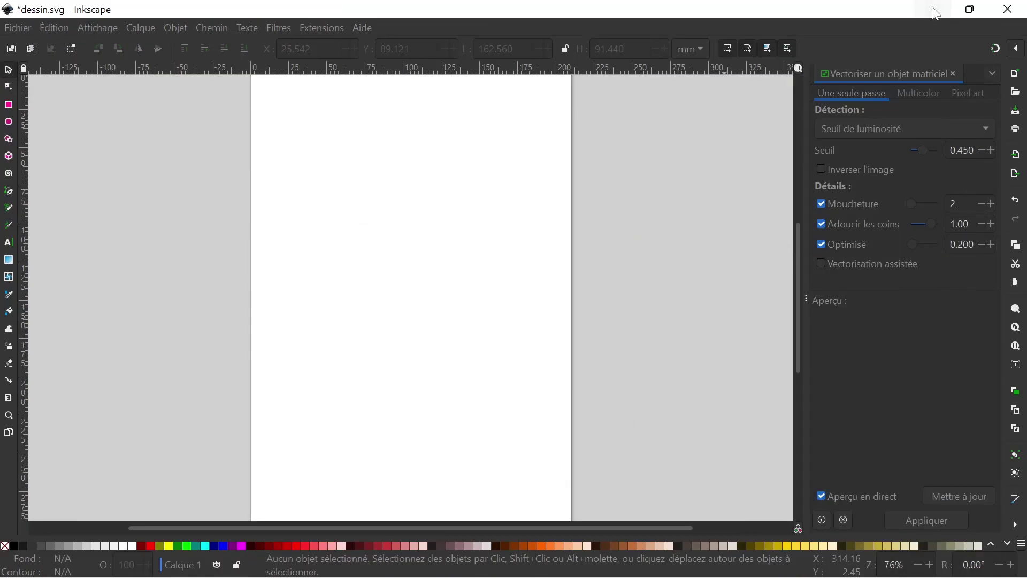
click(935, 11)
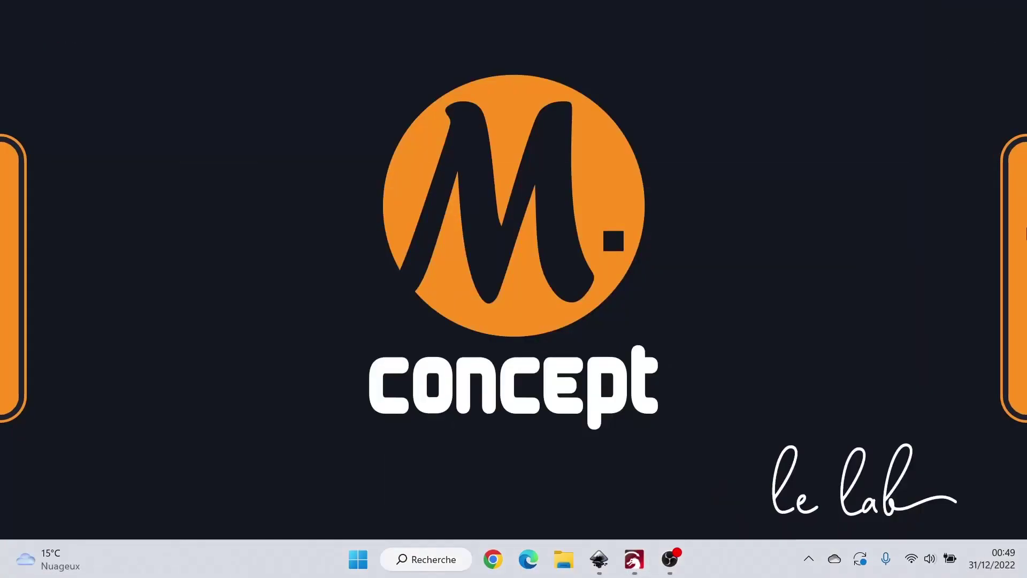